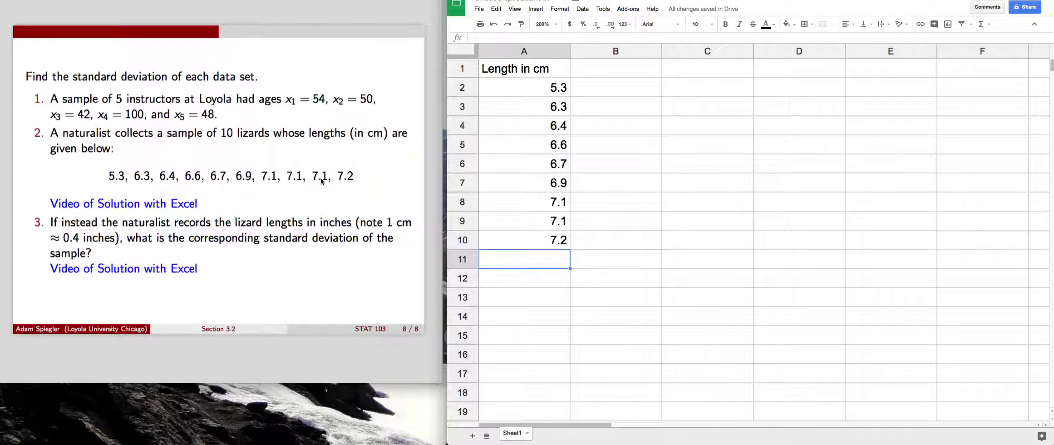
# Complete the lizard length data by setting A10 to 7.1 and entering 7.2 in A11
pyautogui.click(510, 245)
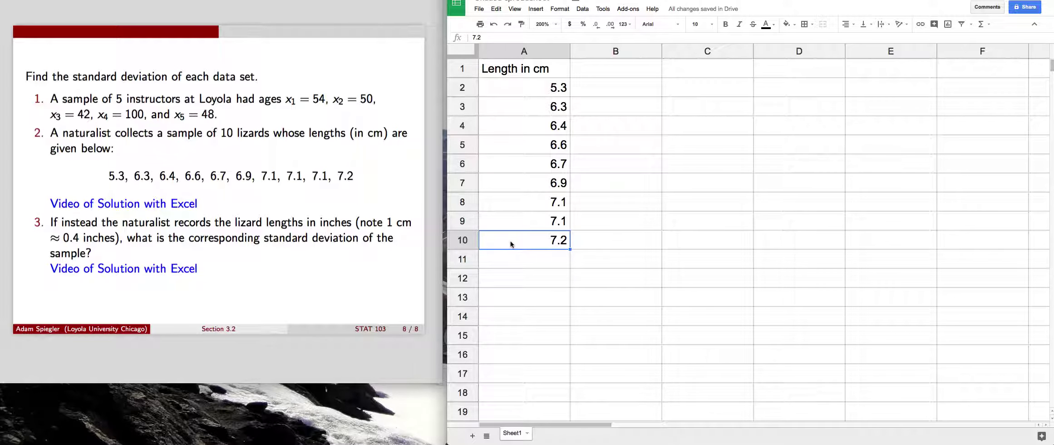
pyautogui.write('7')
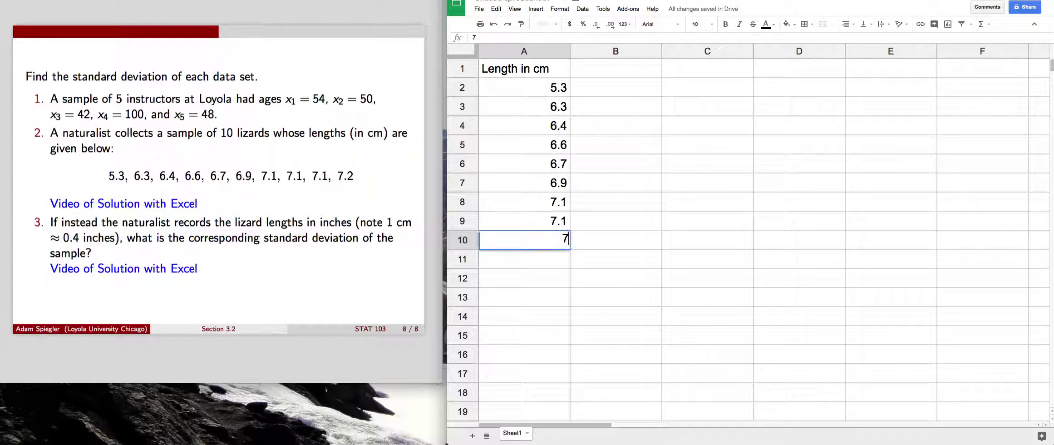
pyautogui.write('.1')
pyautogui.press('Return')
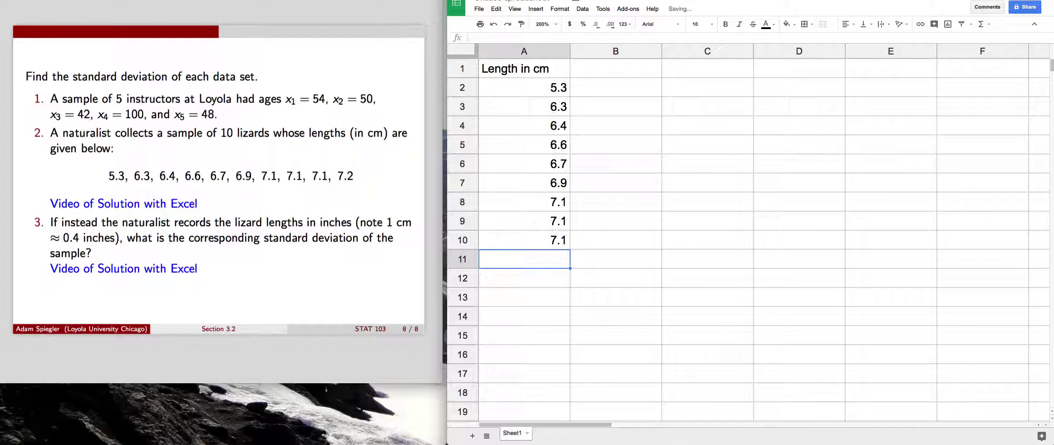
pyautogui.write('7')
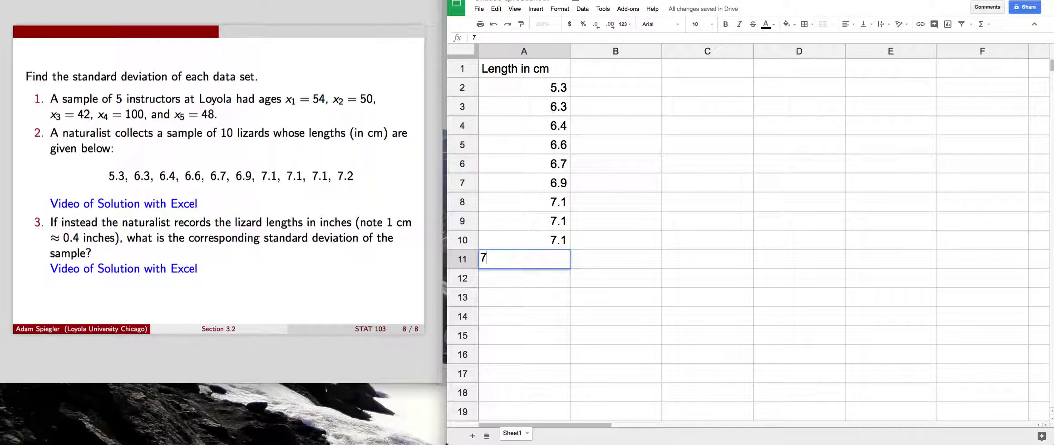
pyautogui.write('.2')
pyautogui.press('Return')
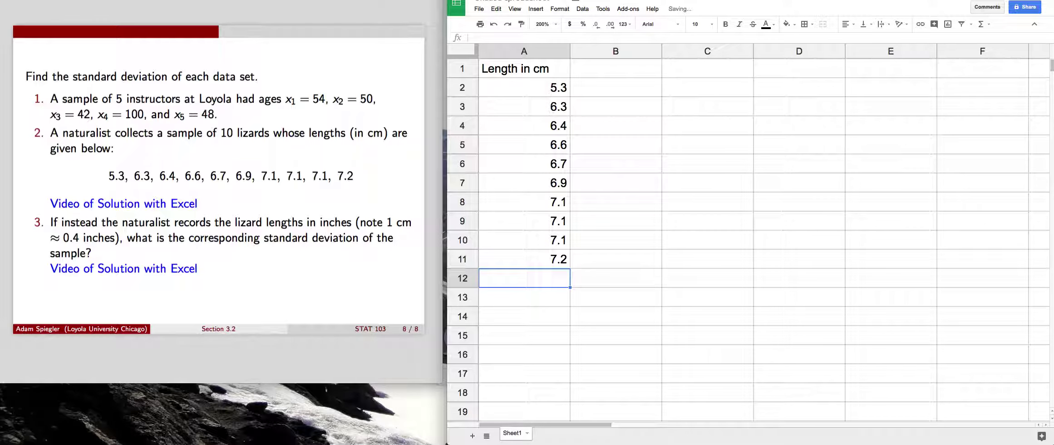
pyautogui.press('Up')
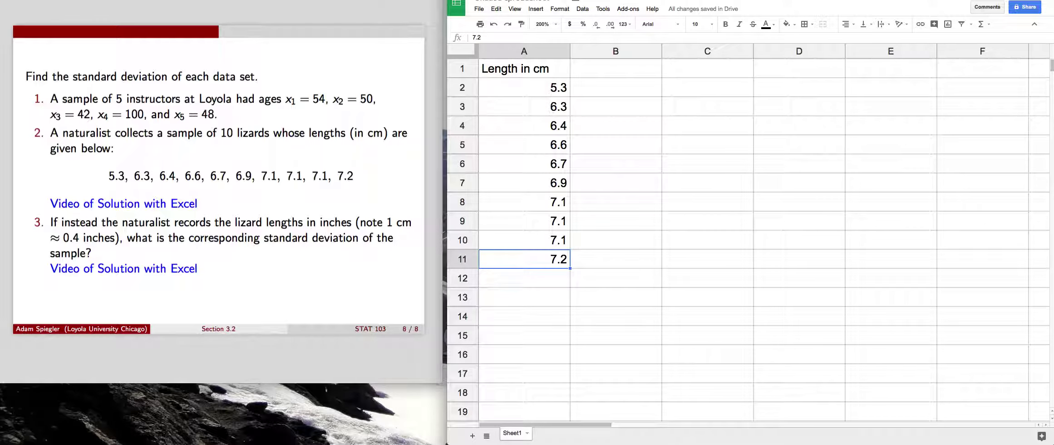
pyautogui.press('Delete')
pyautogui.write('7.2')
pyautogui.press('Return')
# Enter the statistic labels Mean, Median, Mode and Stand Dev in cells C2 through C5
pyautogui.press('Right')
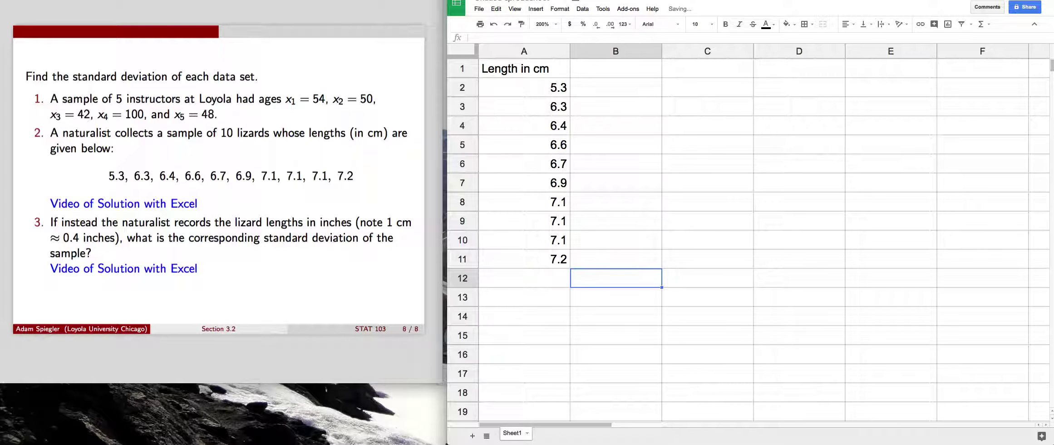
pyautogui.press('Up')
pyautogui.press('Up')
pyautogui.press('Up')
pyautogui.press('Up')
pyautogui.press('Up')
pyautogui.press('Up')
pyautogui.press('Up')
pyautogui.press('Up')
pyautogui.press('Up')
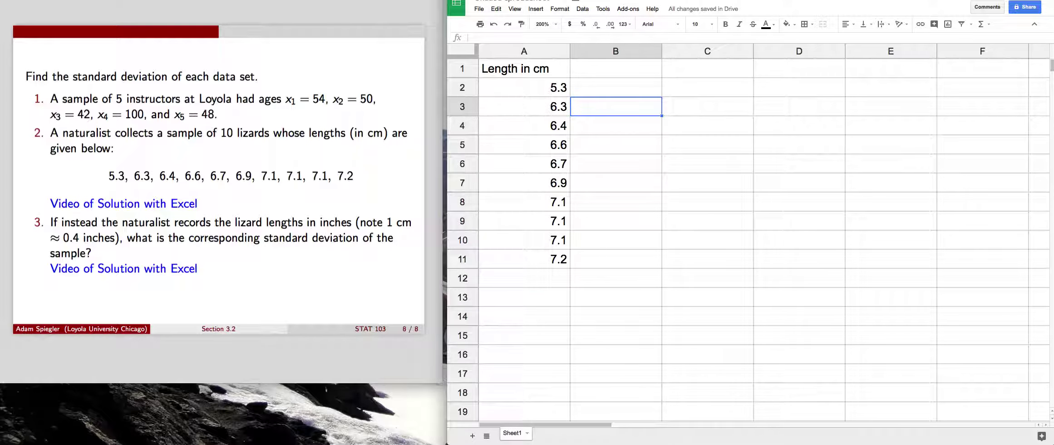
pyautogui.press('Up')
pyautogui.press('Right')
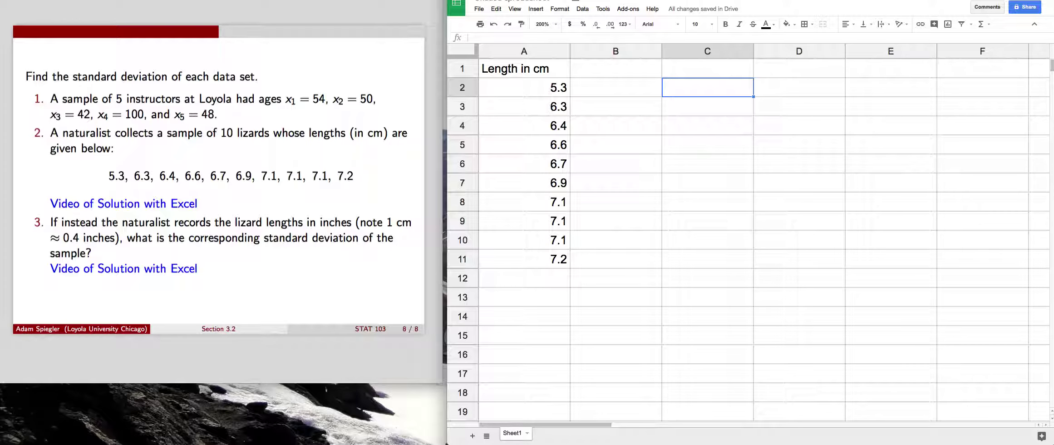
pyautogui.write('Mean')
pyautogui.press('Return')
pyautogui.write('Median')
pyautogui.press('Return')
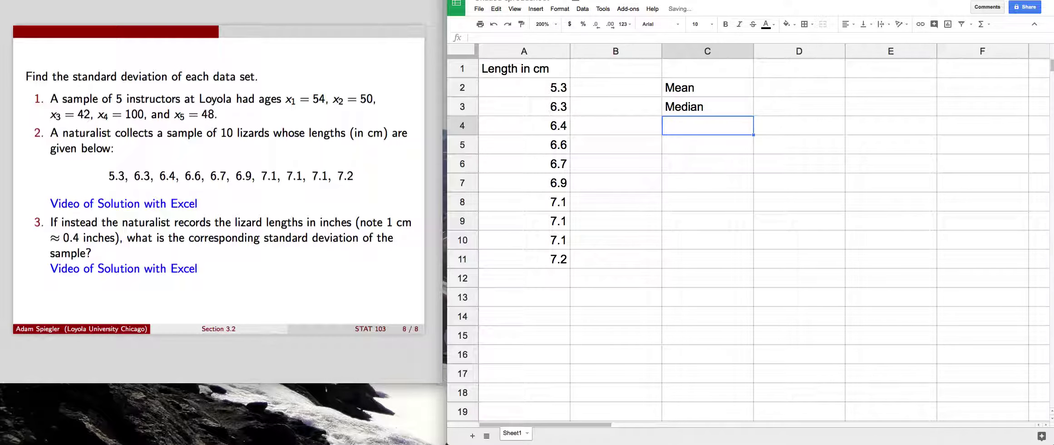
pyautogui.write('Mode')
pyautogui.press('Return')
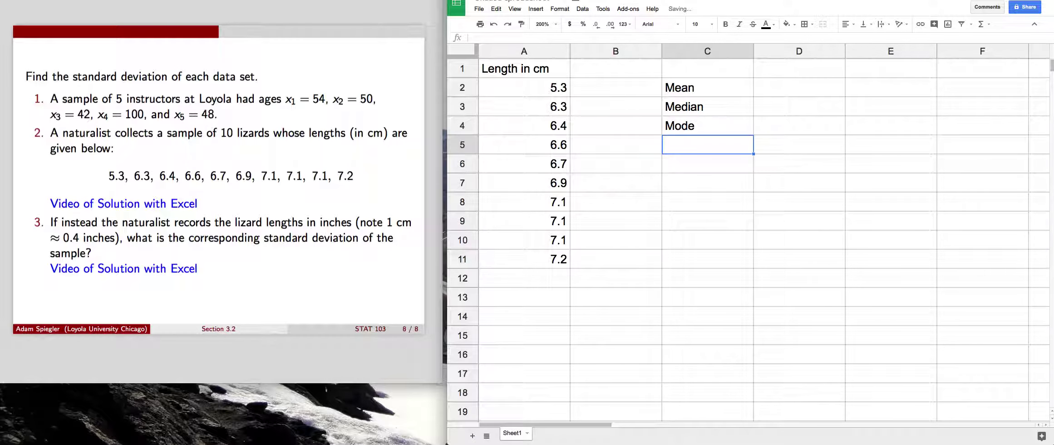
pyautogui.write('Stand')
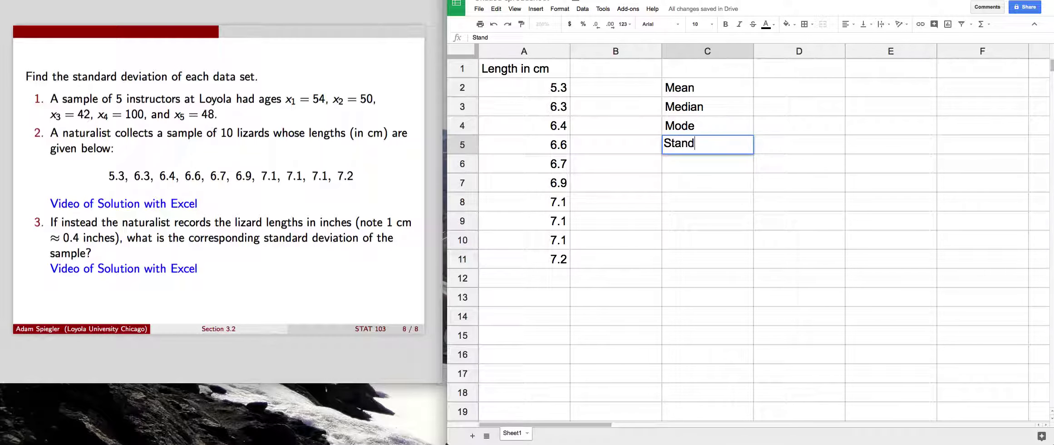
pyautogui.write(' Dev')
pyautogui.press('Return')
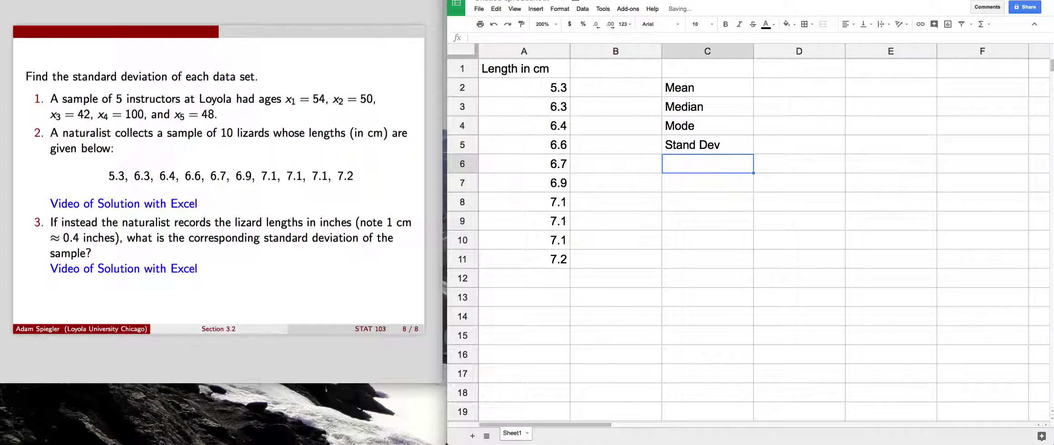
# Calculate the mean of the lengths in D2 with the formula =AVERAGE(A2:A11)
pyautogui.press('Up')
pyautogui.press('Up')
pyautogui.press('Up')
pyautogui.press('Up')
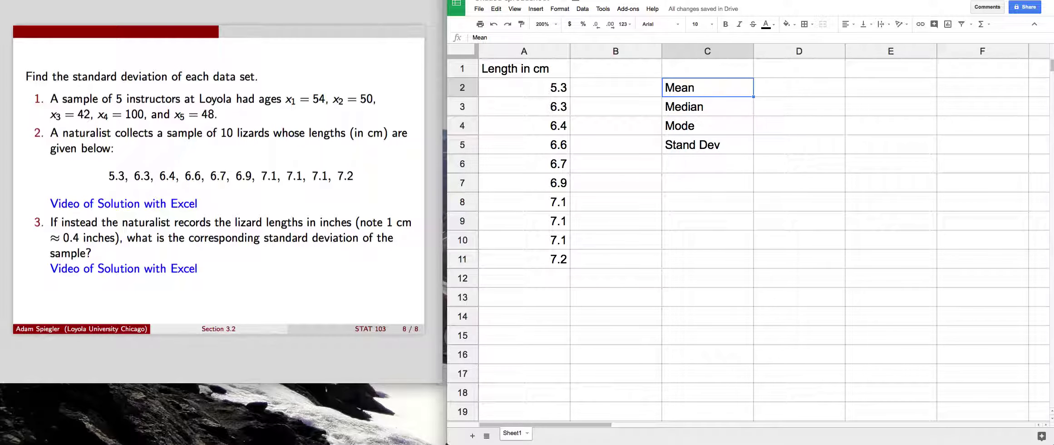
pyautogui.press('Down')
pyautogui.press('Down')
pyautogui.press('Down')
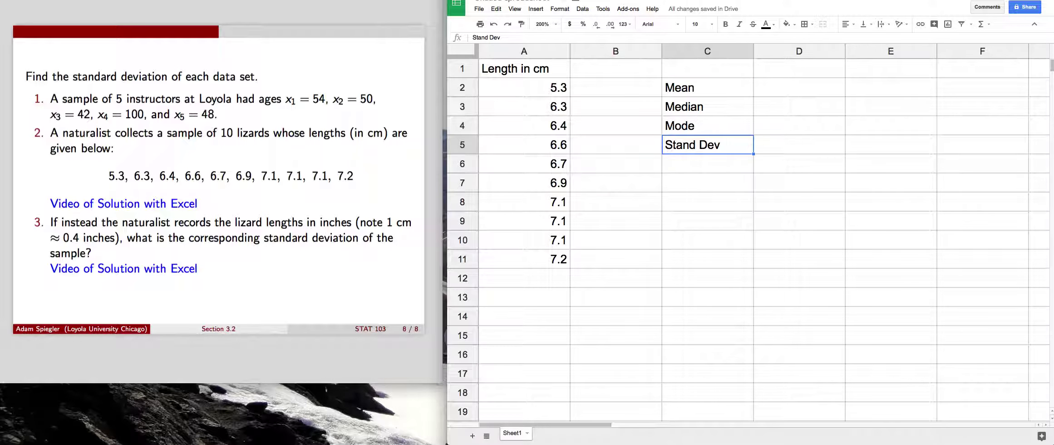
pyautogui.press('Right')
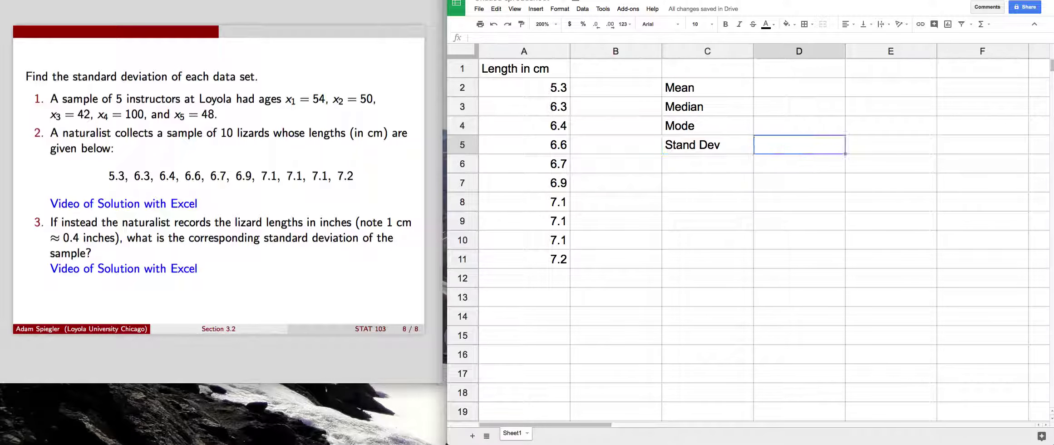
pyautogui.press('Up')
pyautogui.press('Up')
pyautogui.press('Up')
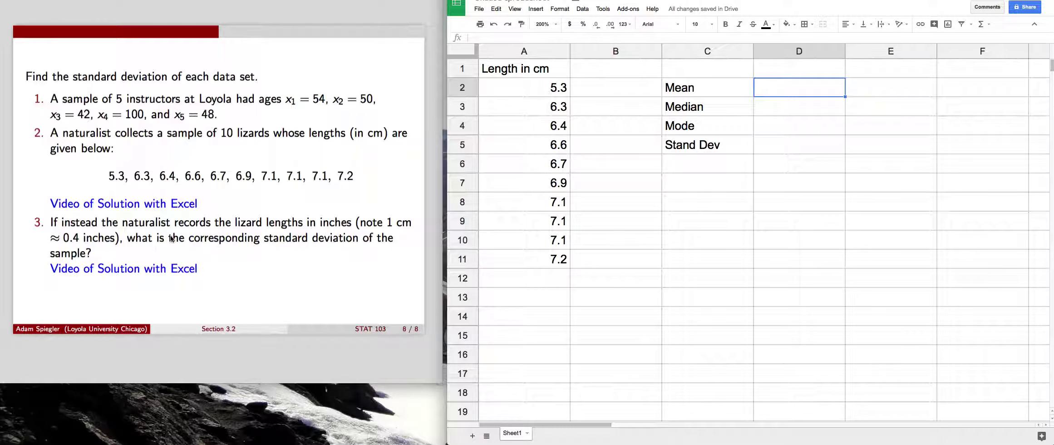
pyautogui.press('Left')
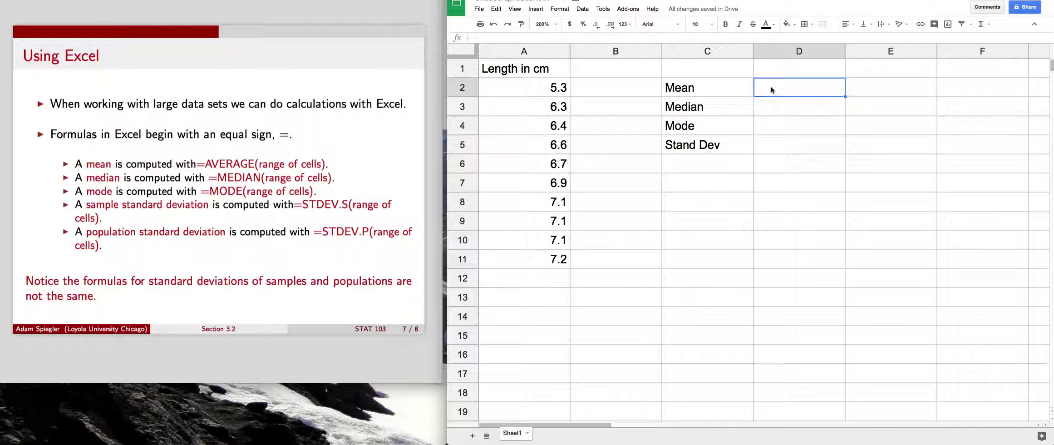
pyautogui.write('=')
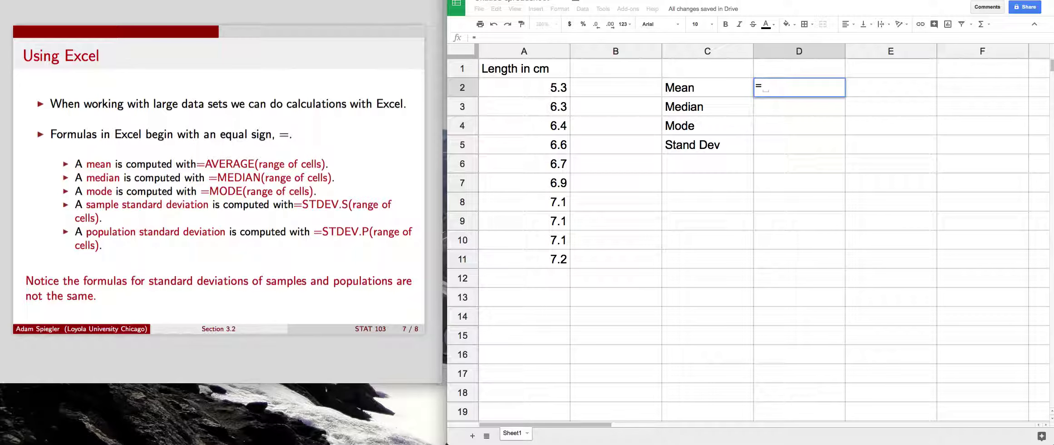
pyautogui.write('AVE')
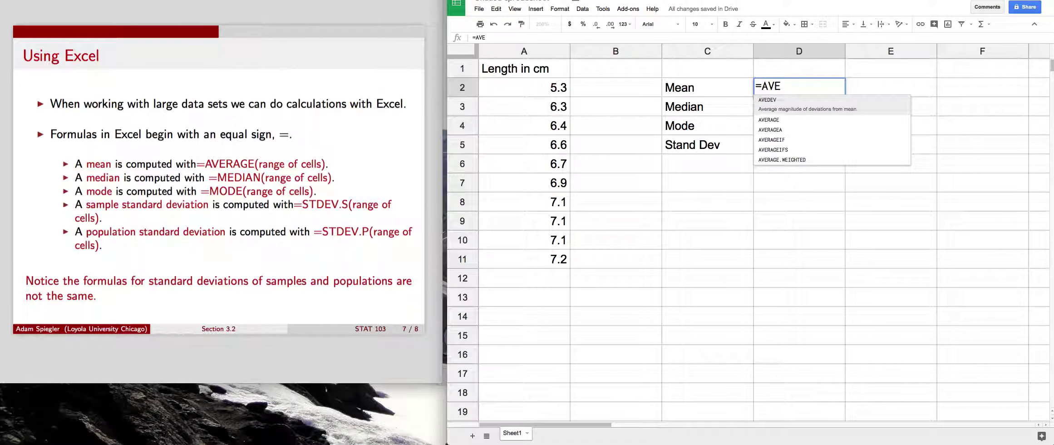
pyautogui.write('RAGE')
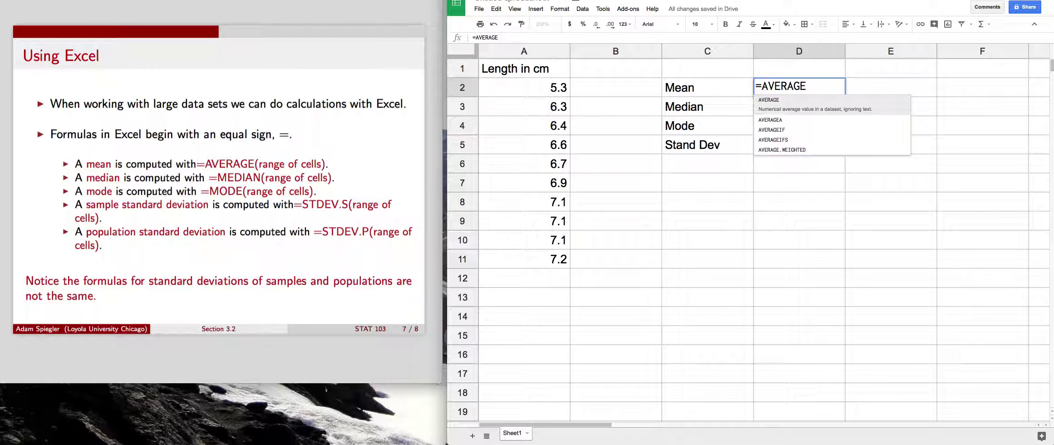
pyautogui.write('(')
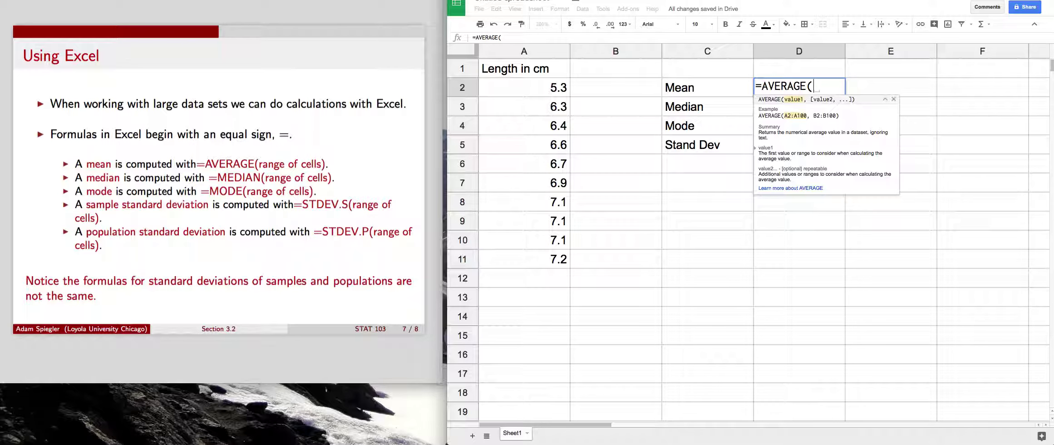
pyautogui.write('A2')
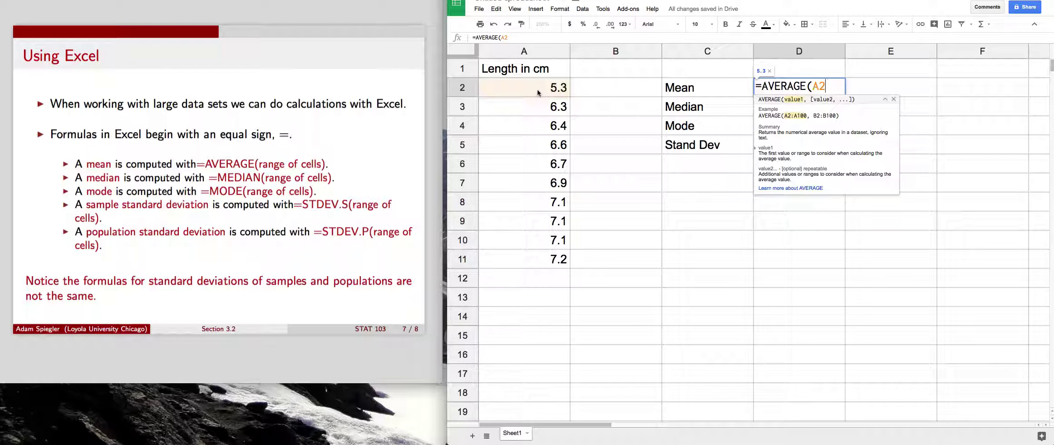
pyautogui.write(':')
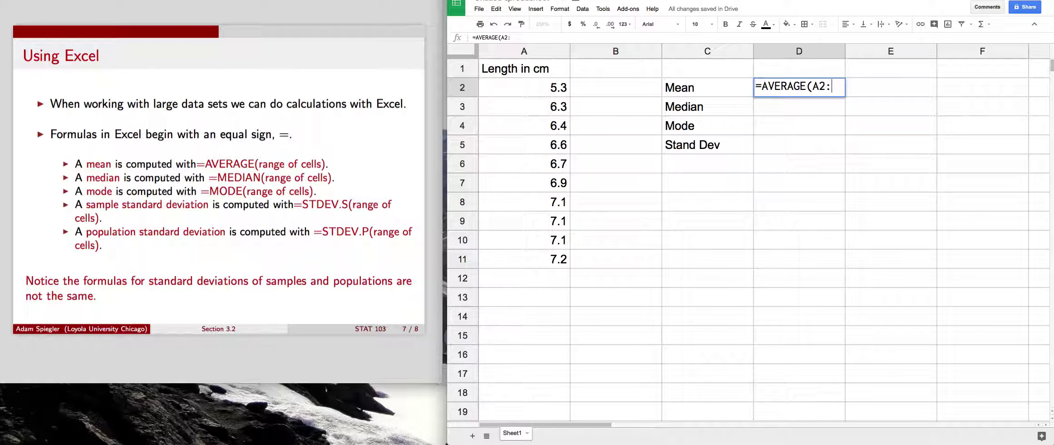
pyautogui.write('A')
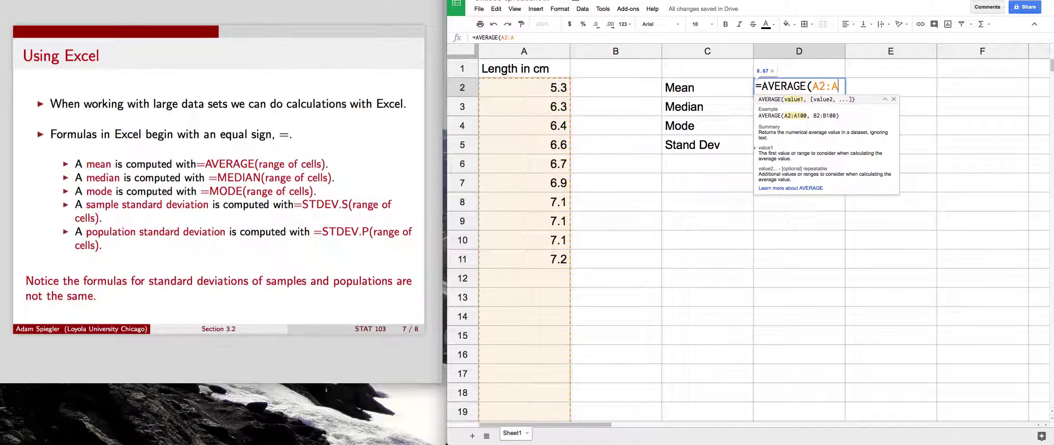
pyautogui.write('11')
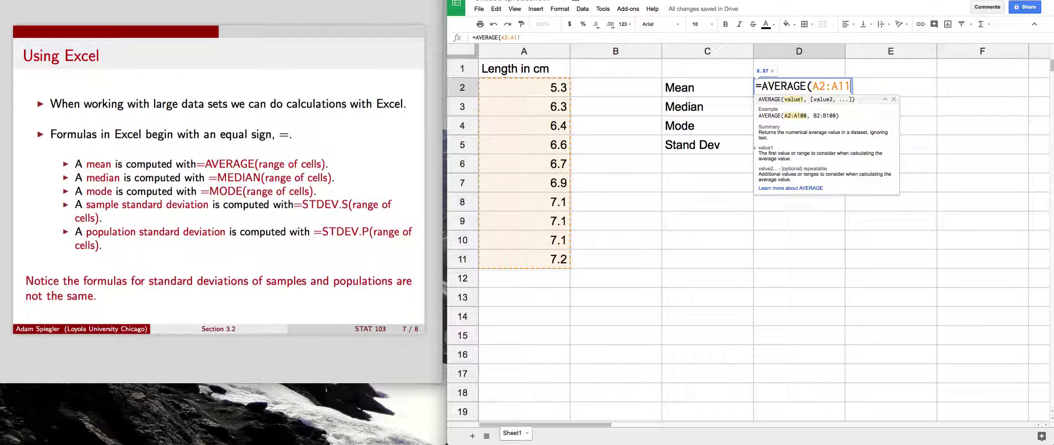
pyautogui.write(')')
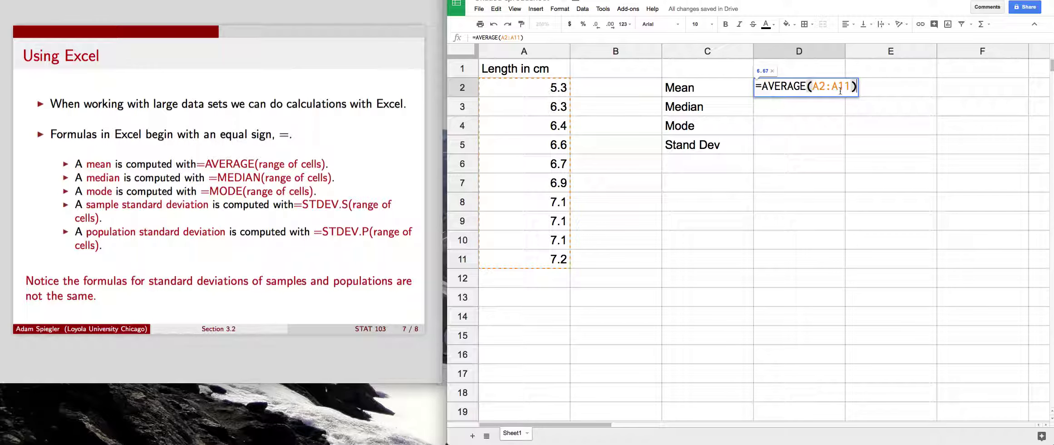
pyautogui.press('Return')
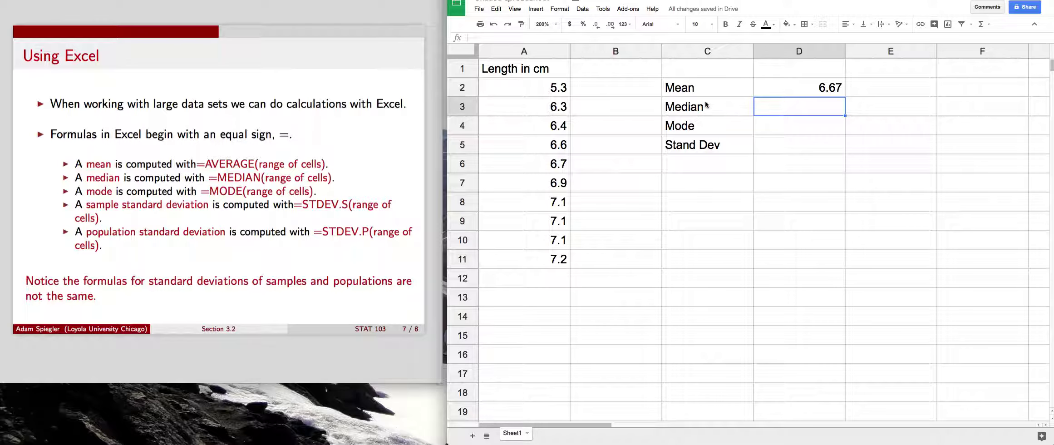
# Calculate the median of the lengths in D3 with the formula =MEDIAN(A2:A11)
pyautogui.write('=')
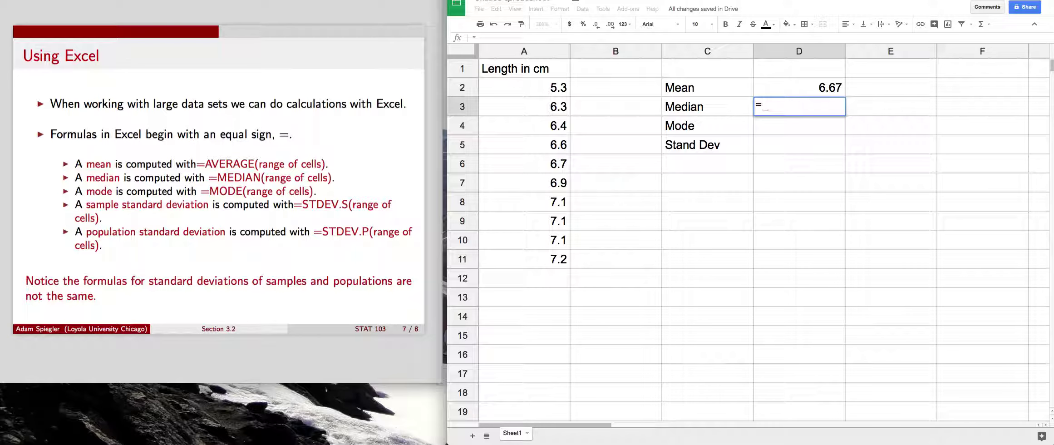
pyautogui.write('MEDIAN')
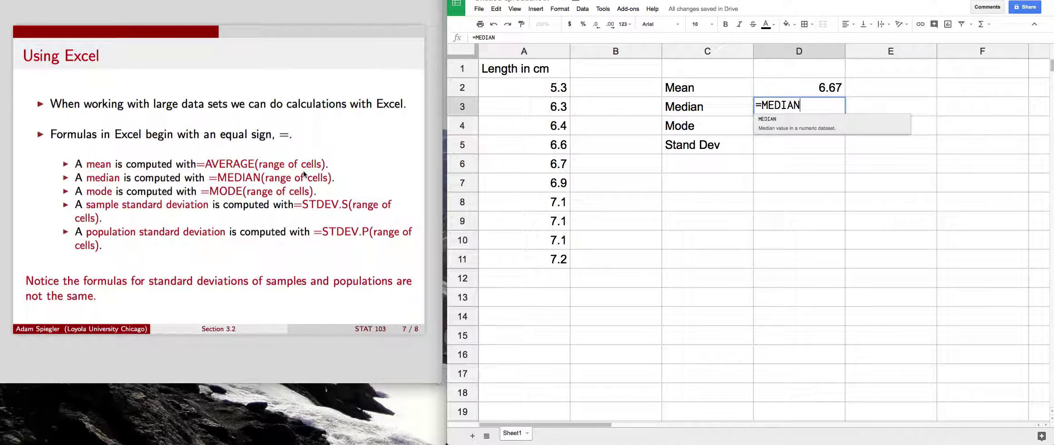
pyautogui.write('(')
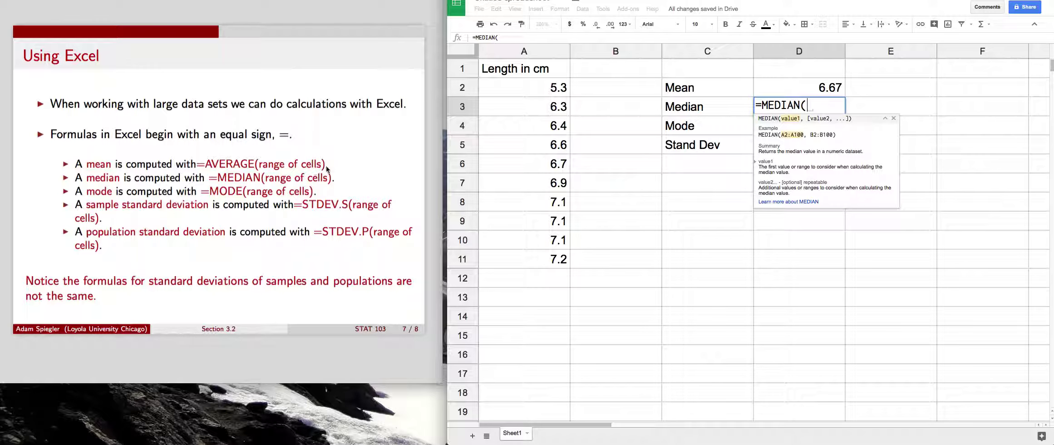
pyautogui.click(497, 89)
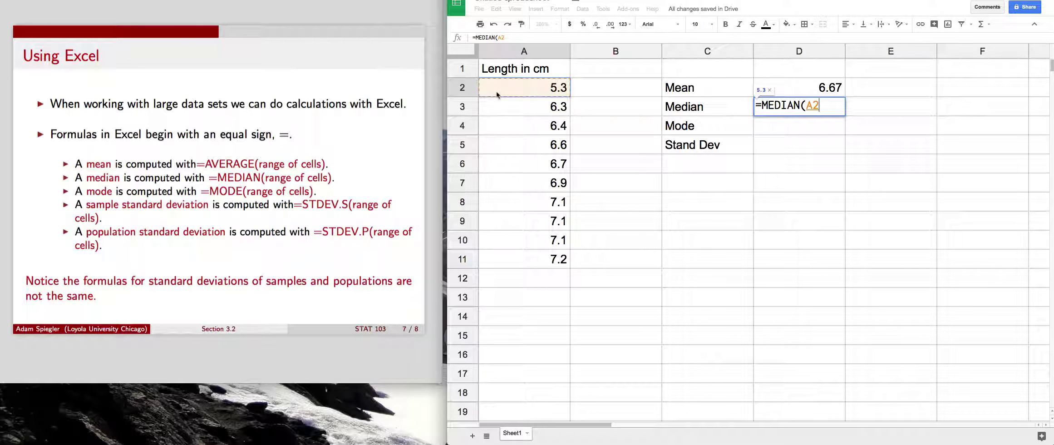
pyautogui.moveTo(497, 97); pyautogui.dragTo(507, 233)
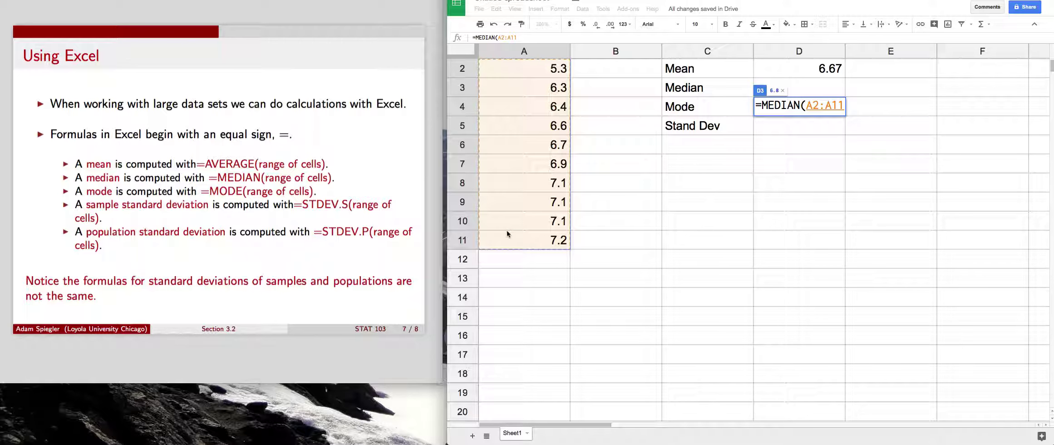
pyautogui.write(')')
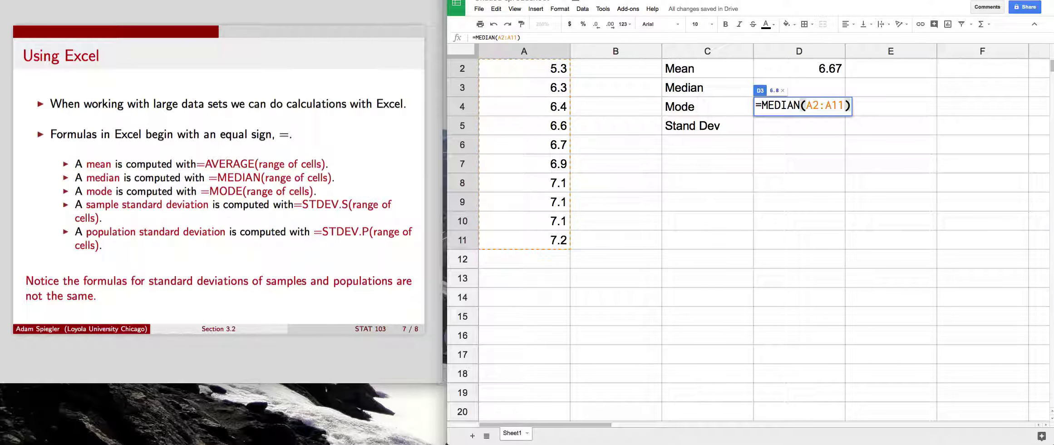
pyautogui.press('Return')
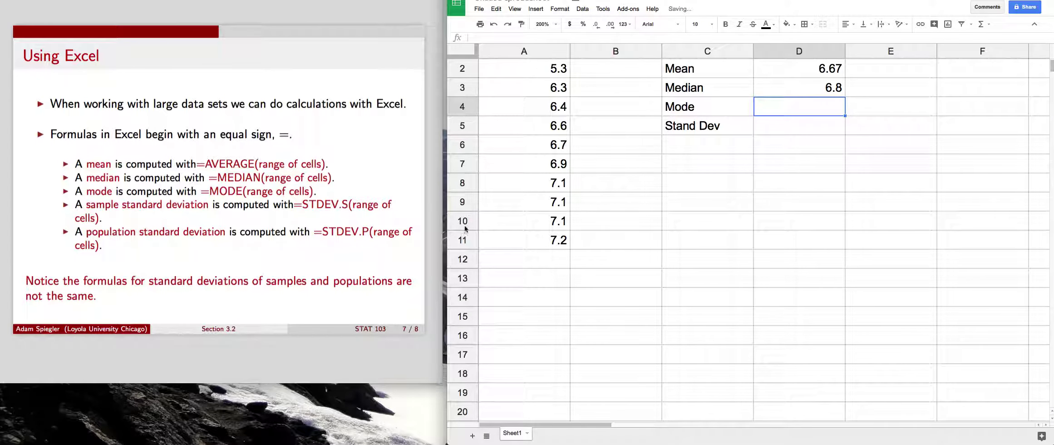
# Calculate the mode of the lengths in D4 with the formula =MODE(A2:A11)
pyautogui.scroll(1, 583, 174)
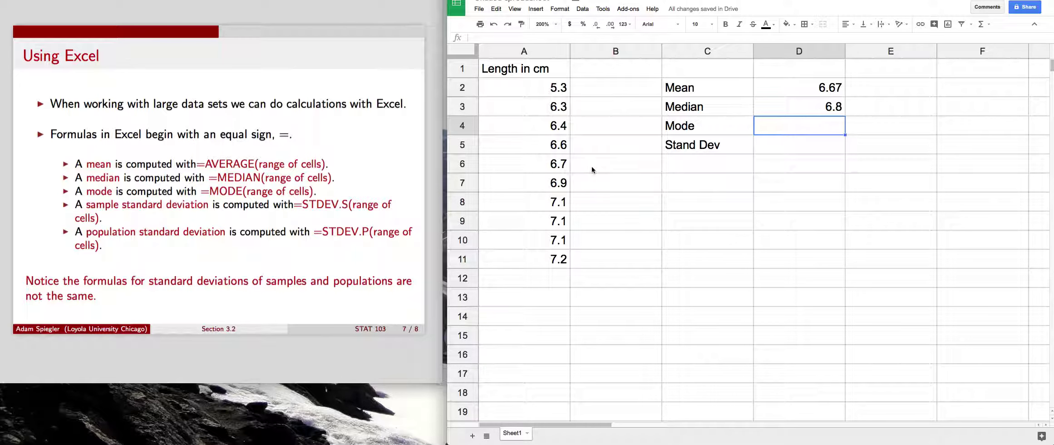
pyautogui.write('=')
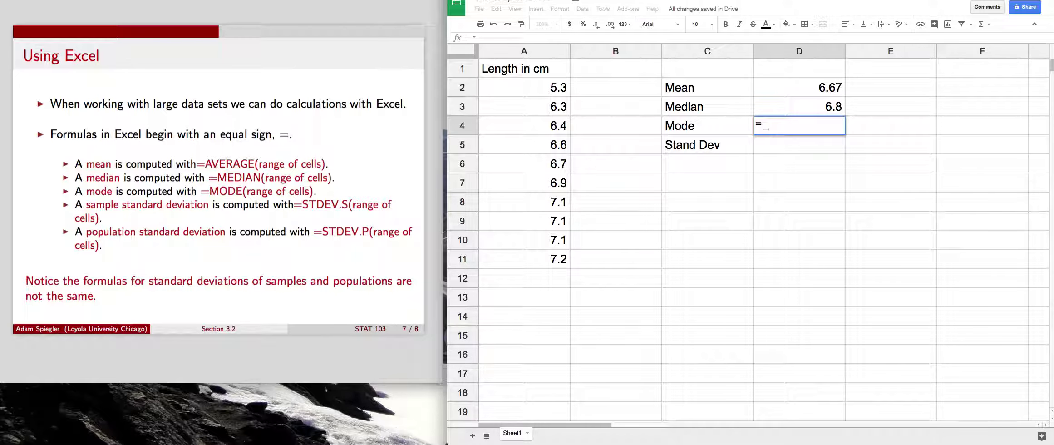
pyautogui.write('MODE')
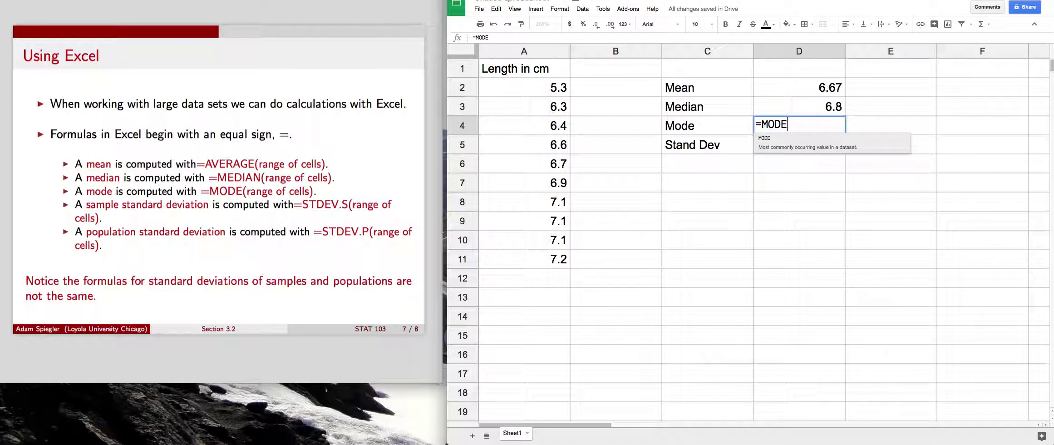
pyautogui.write('(')
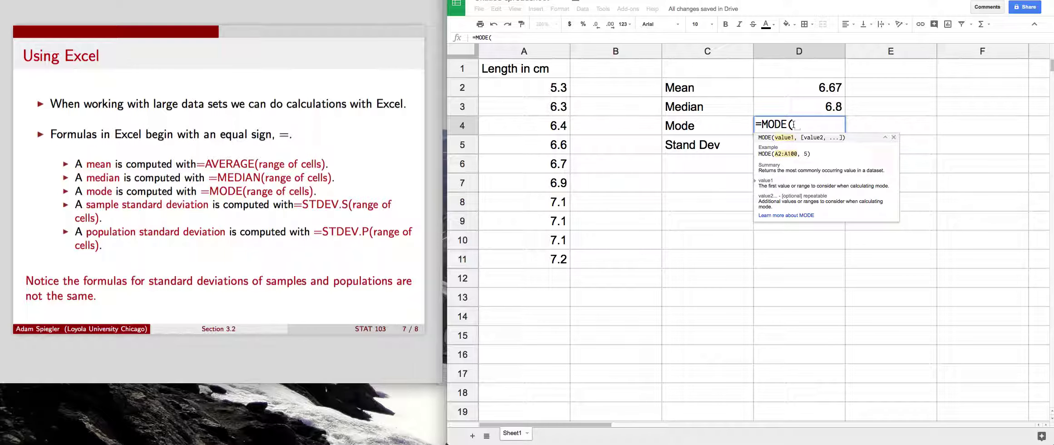
pyautogui.moveTo(534, 87); pyautogui.dragTo(544, 241)
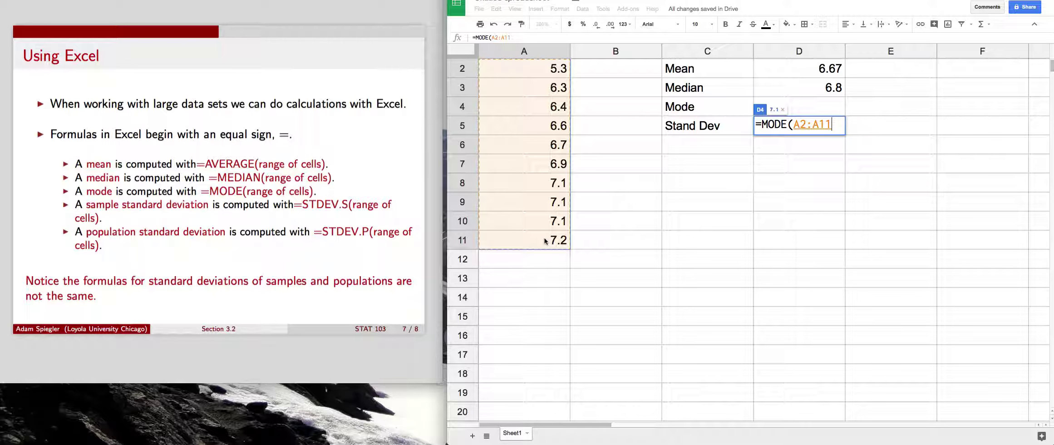
pyautogui.write(')')
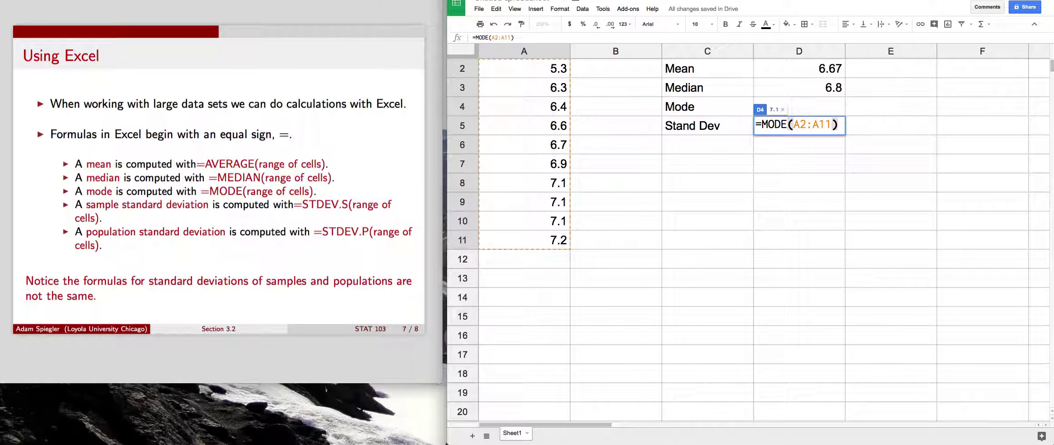
pyautogui.press('Return')
# Calculate the sample standard deviation of the lengths in D5 with the formula =STDEV(A2:A11)
pyautogui.scroll(1, 600, 233)
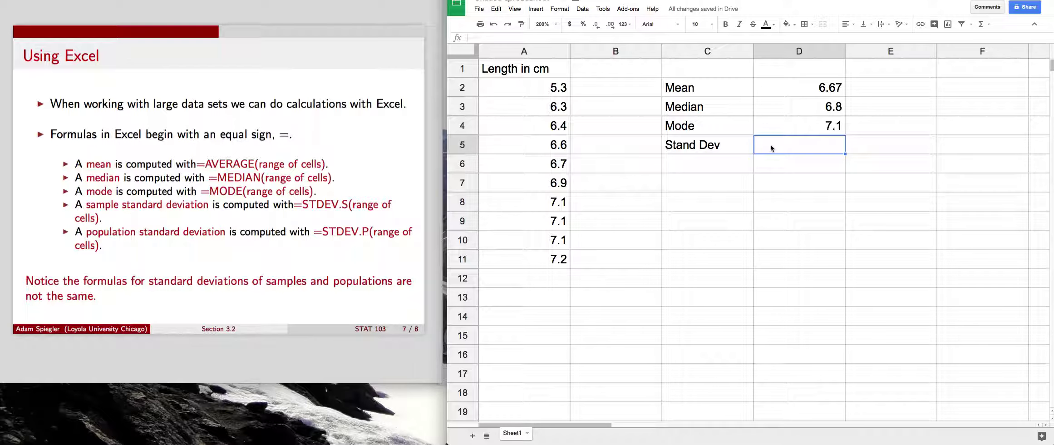
pyautogui.write('=')
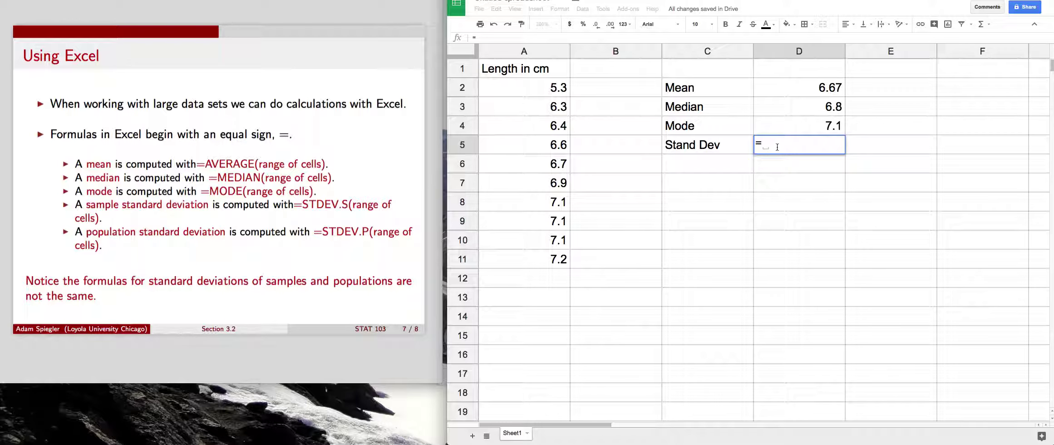
pyautogui.write('STDEV')
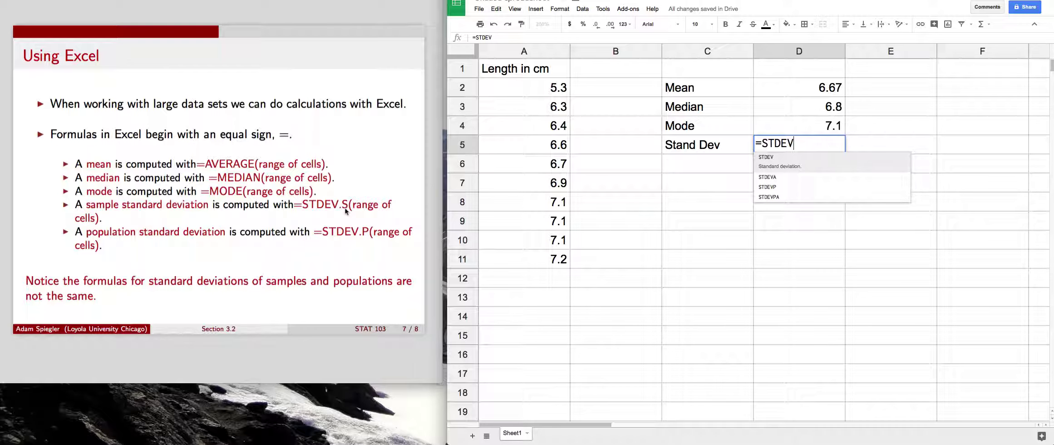
pyautogui.write('(')
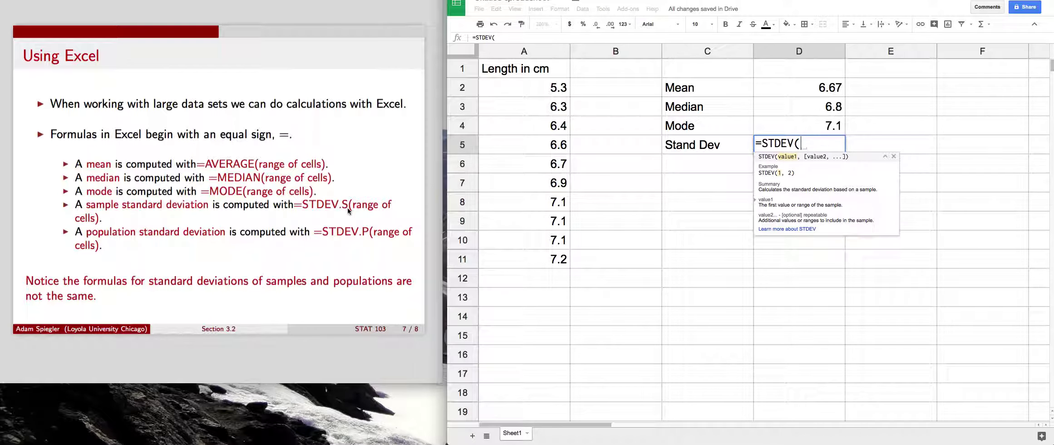
pyautogui.moveTo(503, 93); pyautogui.dragTo(519, 258)
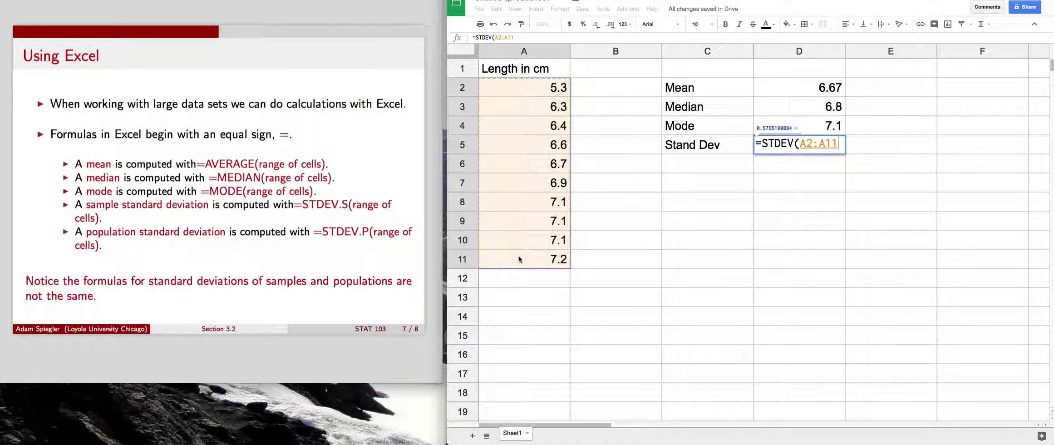
pyautogui.write(')')
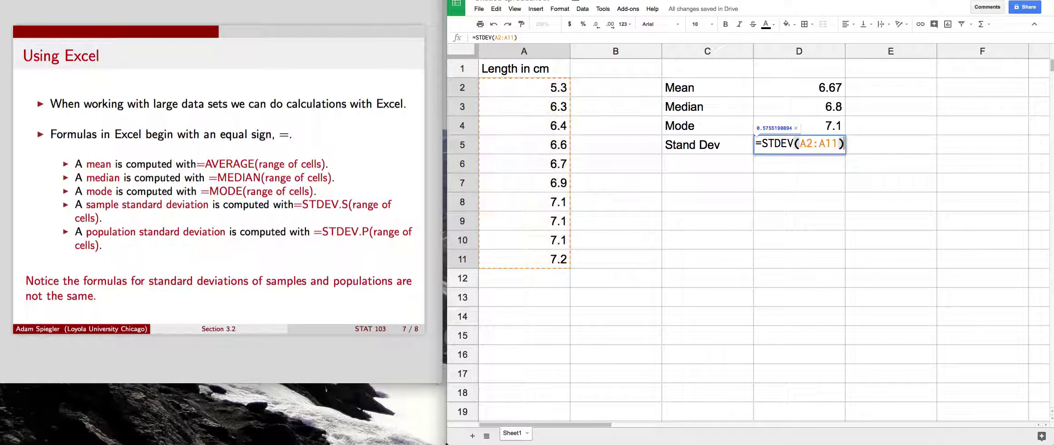
pyautogui.press('Return')
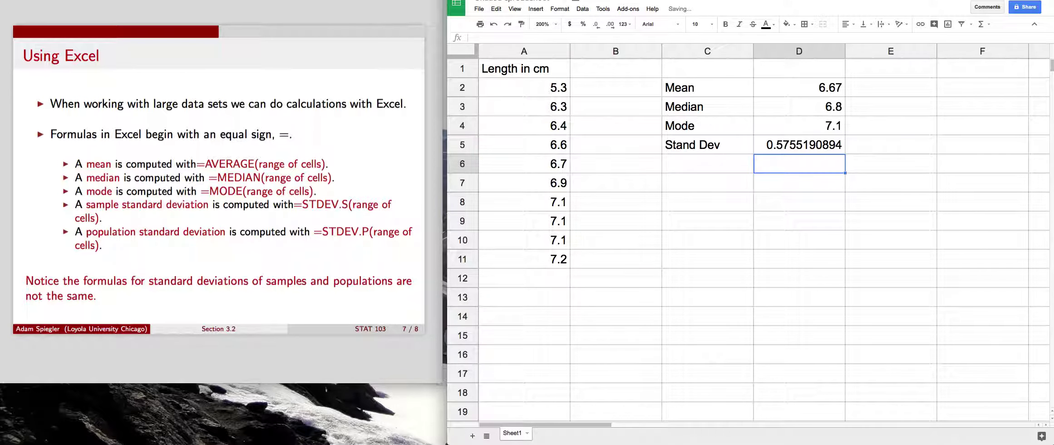